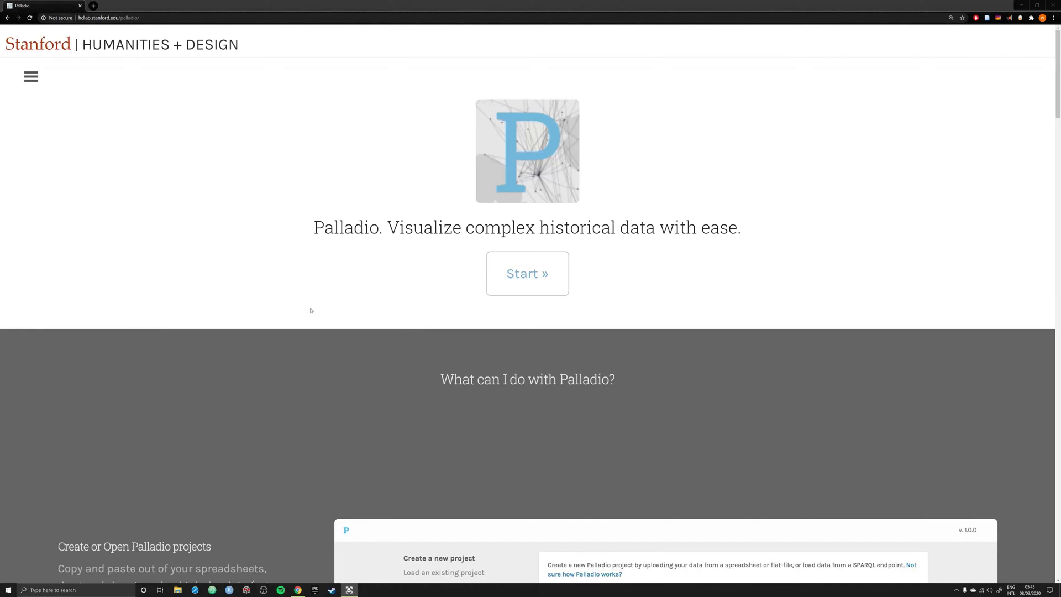
Scroll through the Palladio tour, then go back to the About page.
{"action": "scroll", "coordinate": [312, 310], "scroll_direction": "down", "scroll_amount": 5}
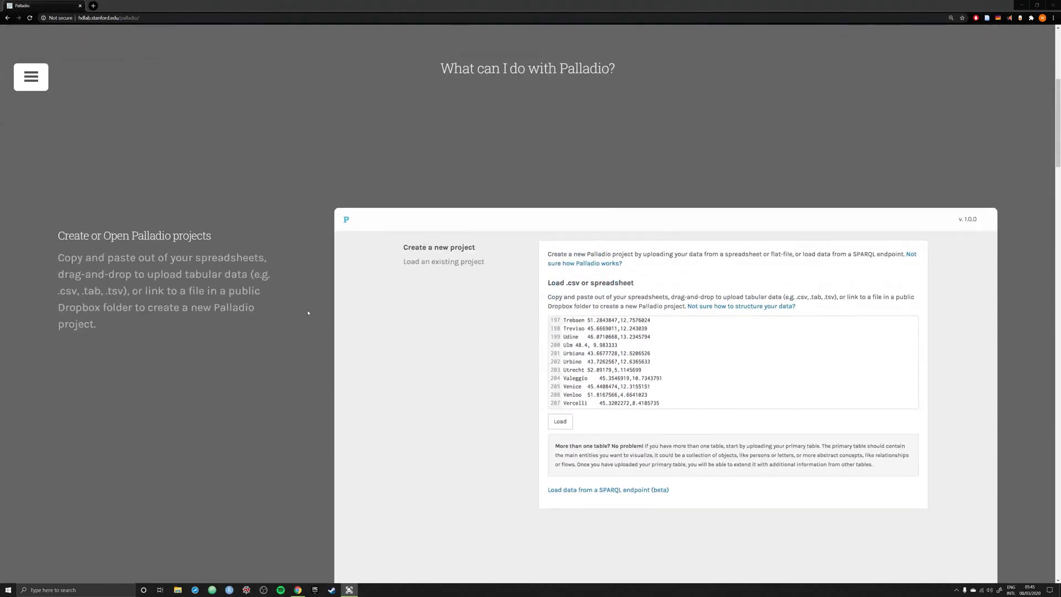
{"action": "scroll", "coordinate": [308, 313], "scroll_direction": "down", "scroll_amount": 12}
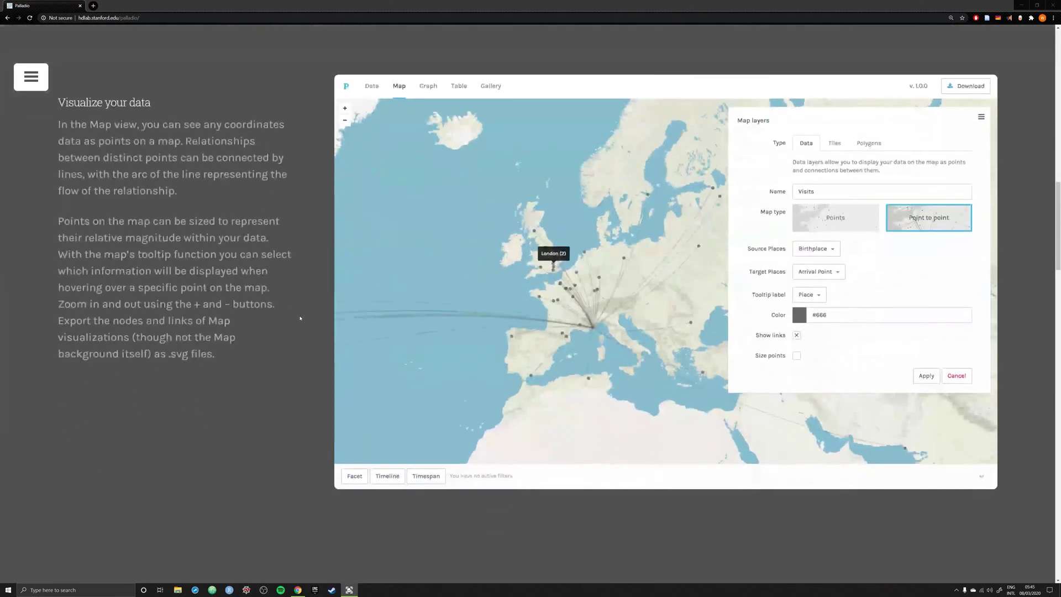
{"action": "scroll", "coordinate": [297, 318], "scroll_direction": "down", "scroll_amount": 10}
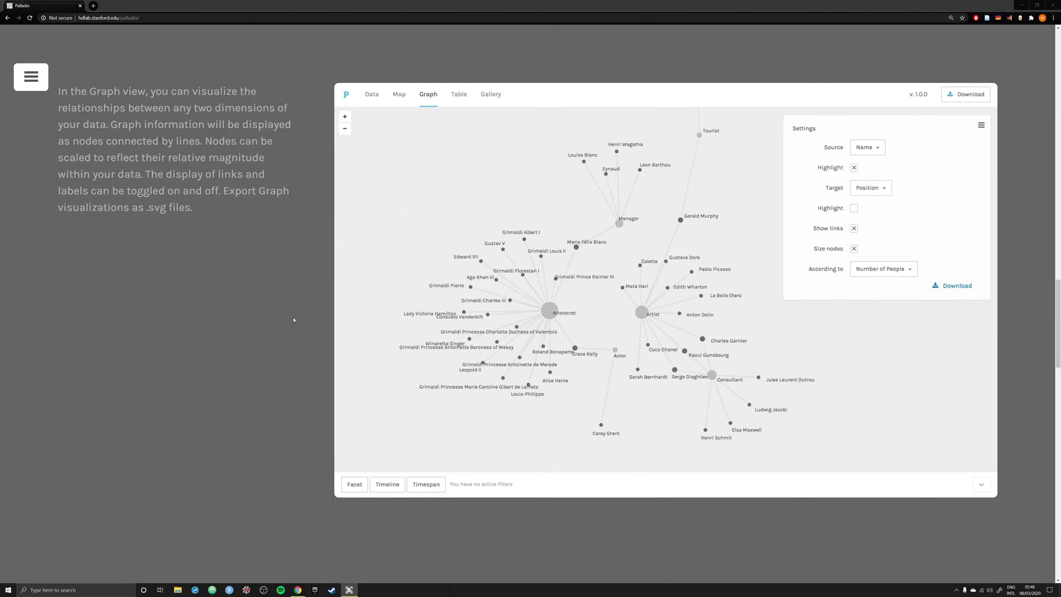
{"action": "key", "text": "alt+Left"}
{"action": "scroll", "coordinate": [376, 281], "scroll_direction": "up", "scroll_amount": 6}
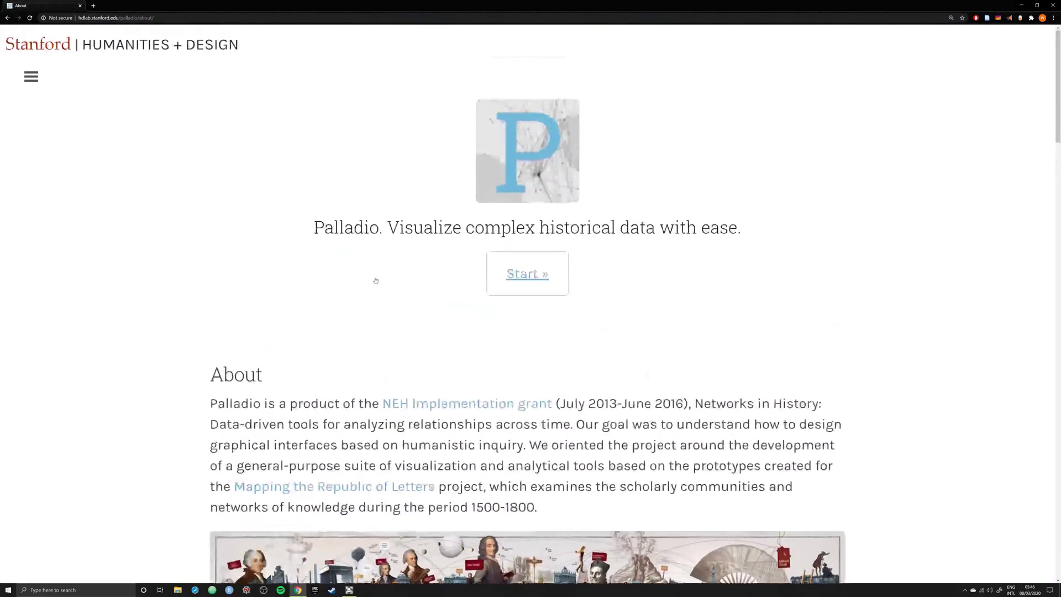
{"action": "scroll", "coordinate": [375, 280], "scroll_direction": "down", "scroll_amount": 13}
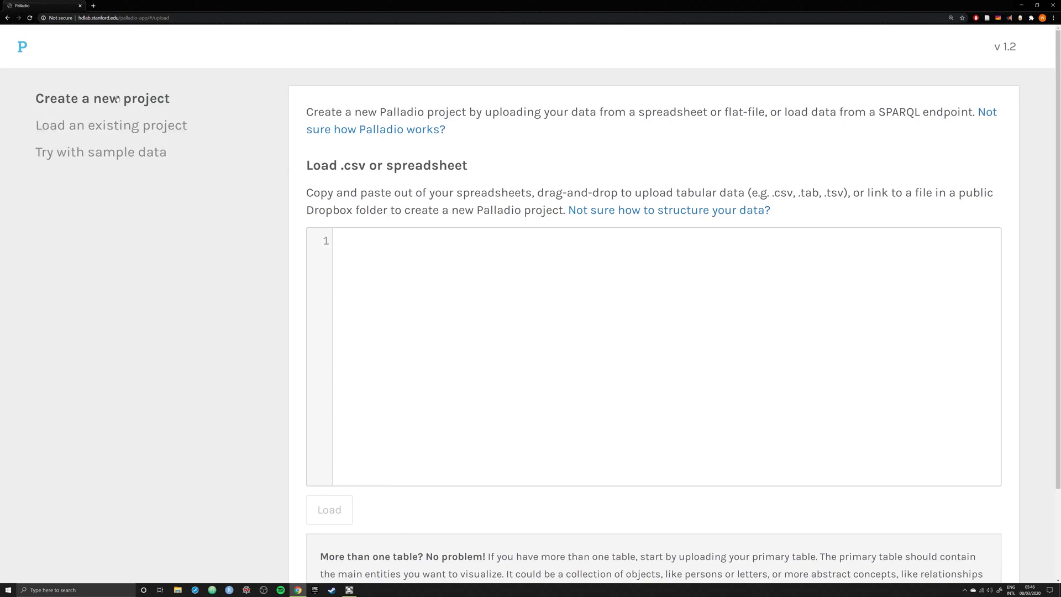
Load the sample data and scroll to view the People (73 rows) and Places (69 rows) tables.
{"action": "left_click", "coordinate": [172, 127]}
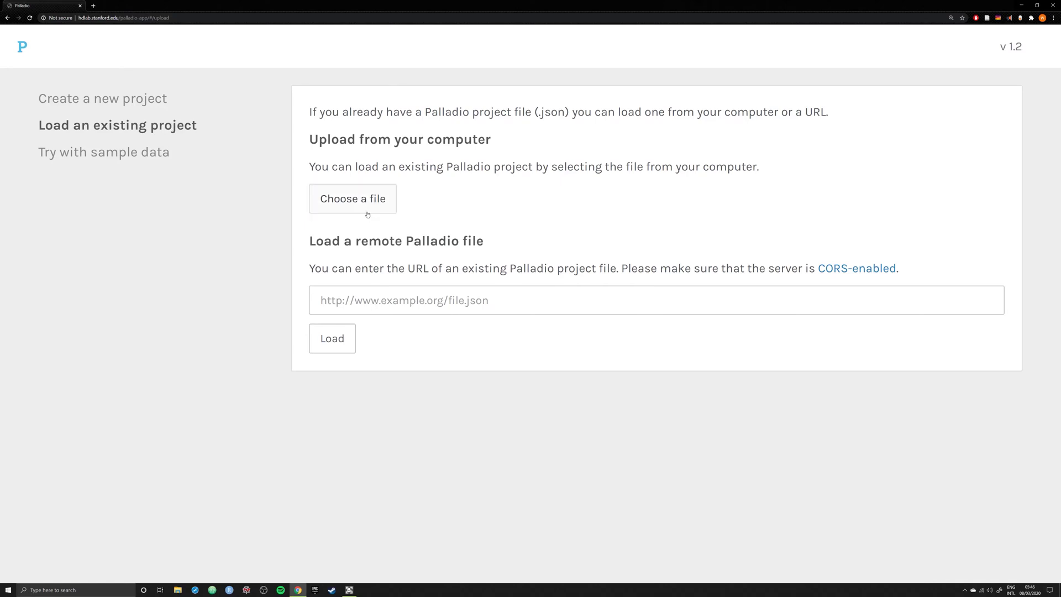
{"action": "left_click", "coordinate": [166, 165]}
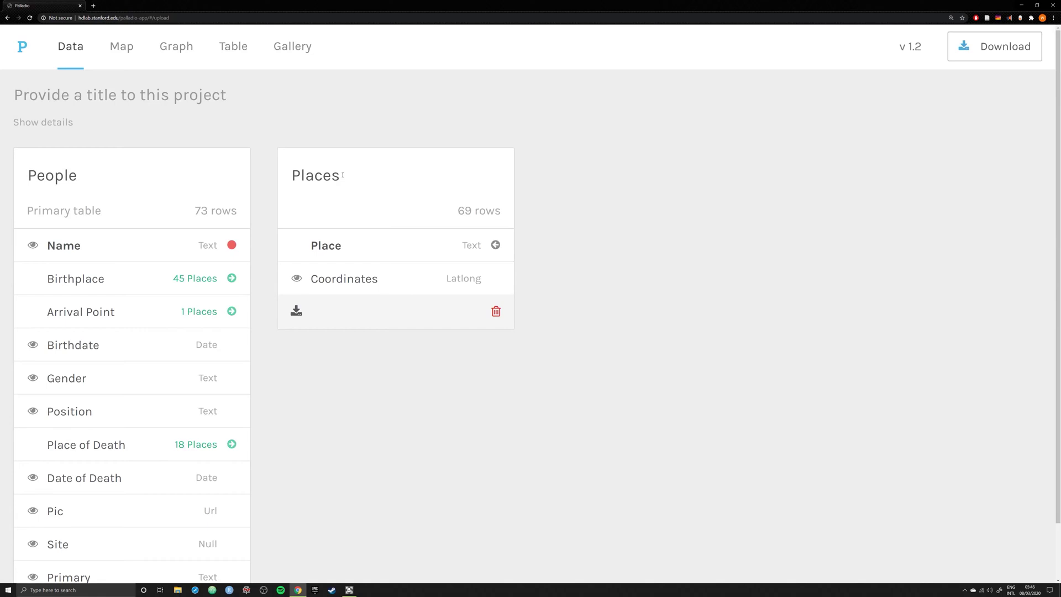
{"action": "scroll", "coordinate": [325, 208], "scroll_direction": "down", "scroll_amount": 1}
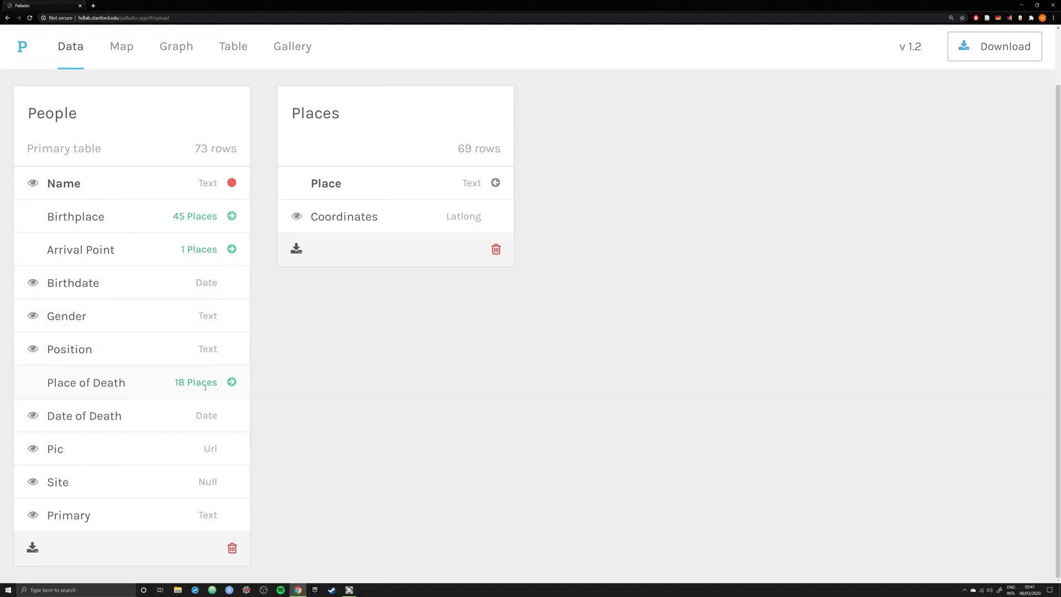
In the Map view, add a red Points layer for Arrival Point.
{"action": "left_click", "coordinate": [124, 46]}
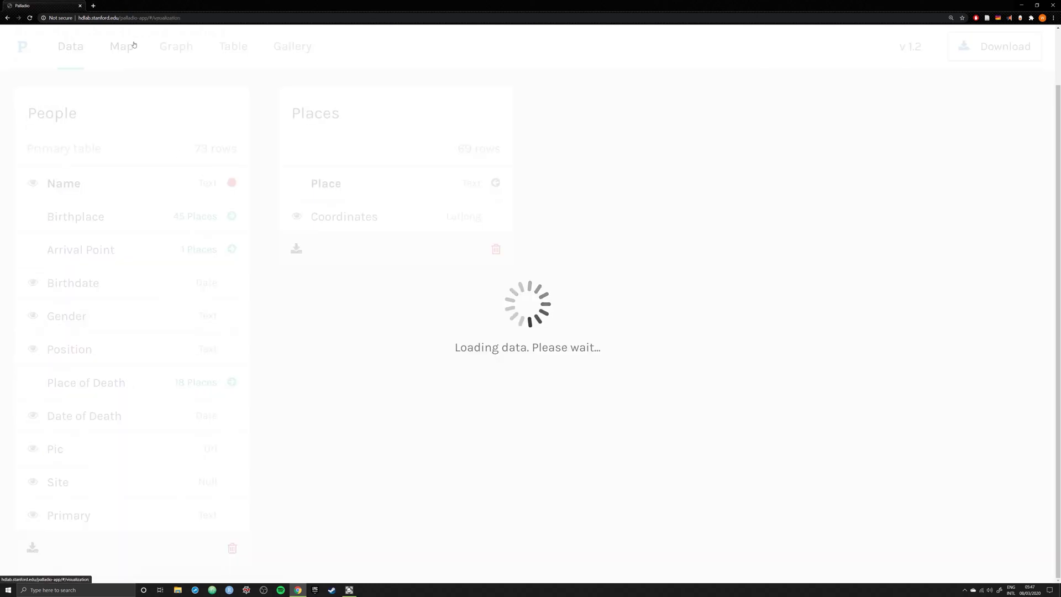
{"action": "left_click", "coordinate": [980, 256]}
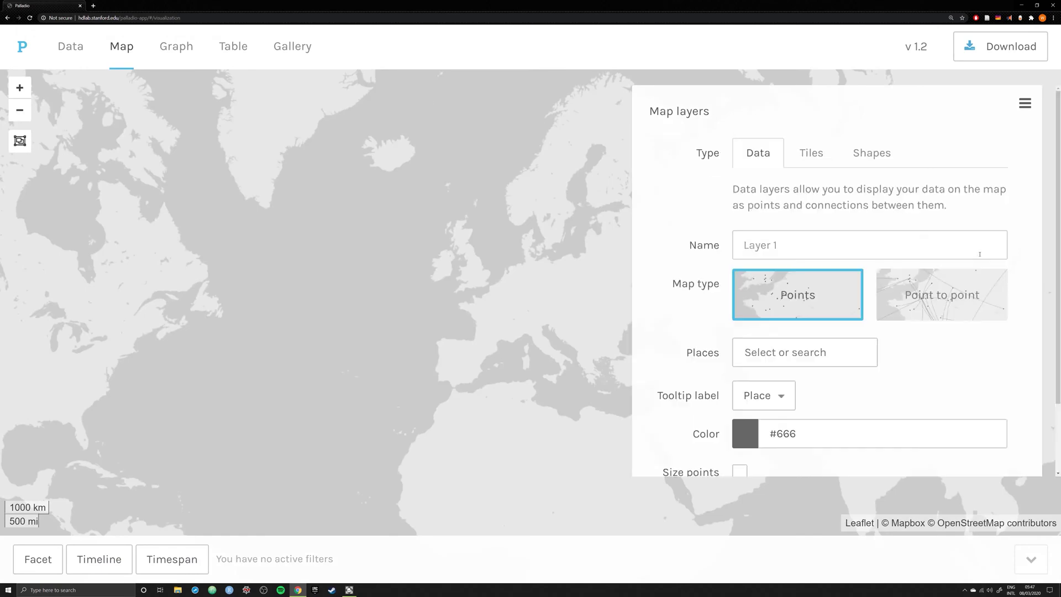
{"action": "left_click", "coordinate": [833, 356]}
{"action": "left_click", "coordinate": [795, 419]}
{"action": "scroll", "coordinate": [799, 411], "scroll_direction": "down", "scroll_amount": 1}
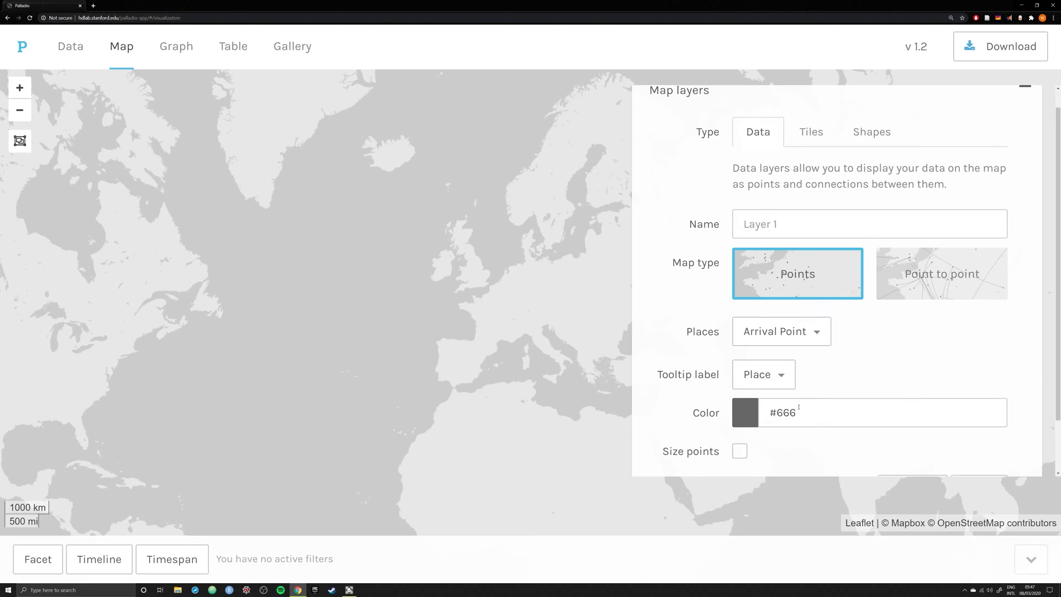
{"action": "scroll", "coordinate": [799, 409], "scroll_direction": "down", "scroll_amount": 2}
{"action": "left_click", "coordinate": [772, 339]}
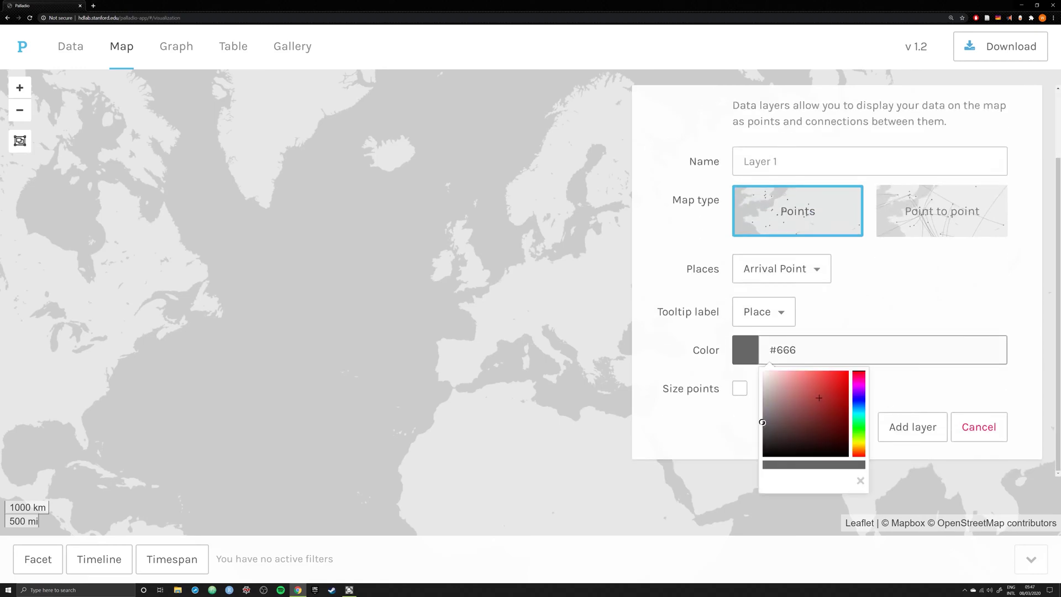
{"action": "left_click_drag", "start_coordinate": [819, 398], "coordinate": [844, 375]}
{"action": "left_click", "coordinate": [914, 429]}
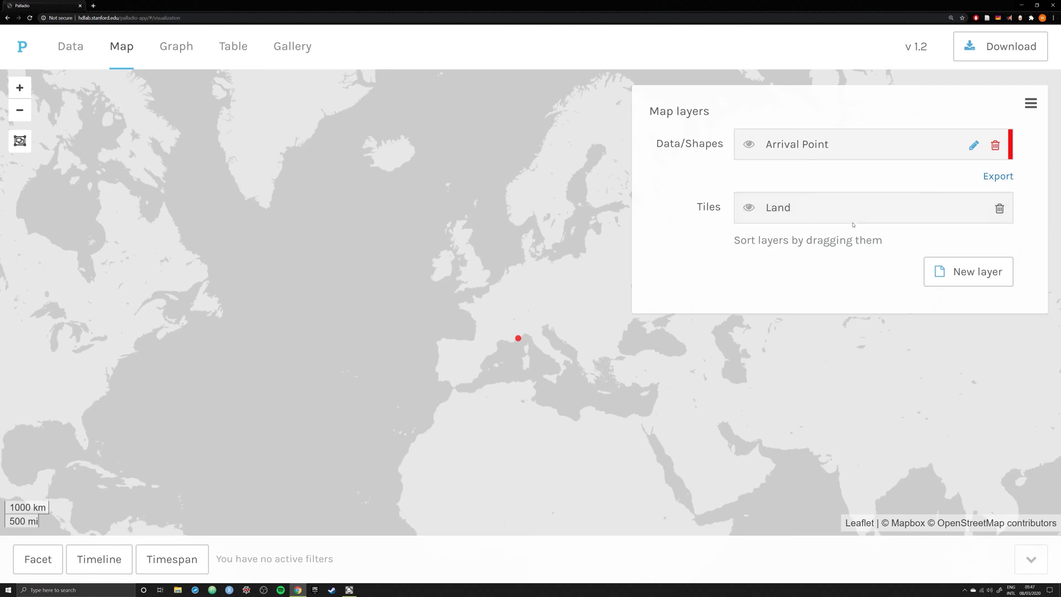
Add a point-to-point layer linking Birthplace to Arrival Point.
{"action": "left_click", "coordinate": [945, 276]}
{"action": "left_click", "coordinate": [928, 293]}
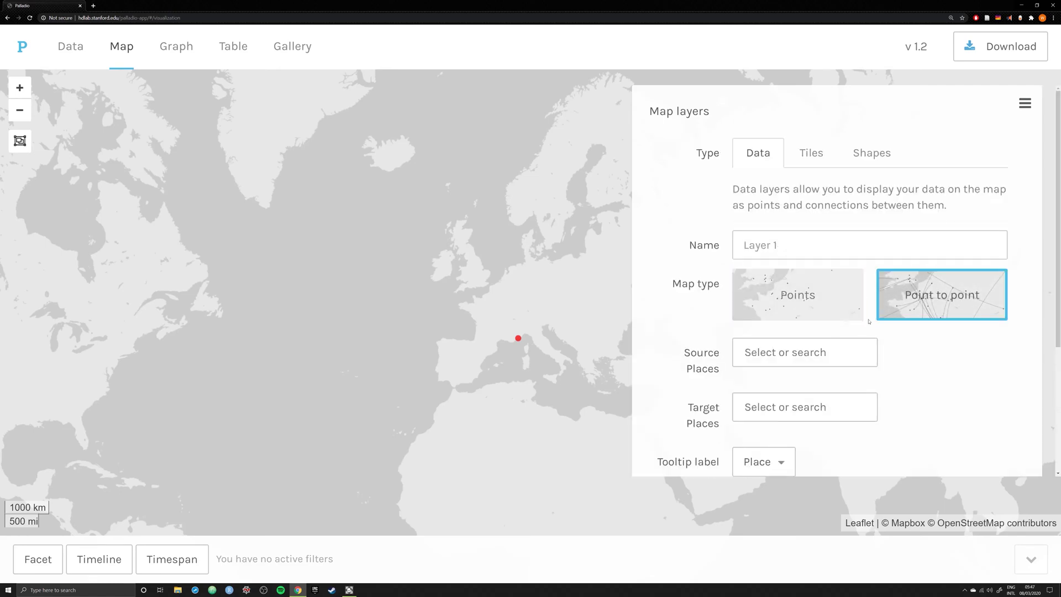
{"action": "left_click", "coordinate": [806, 359]}
{"action": "scroll", "coordinate": [804, 368], "scroll_direction": "down", "scroll_amount": 1}
{"action": "left_click", "coordinate": [797, 326]}
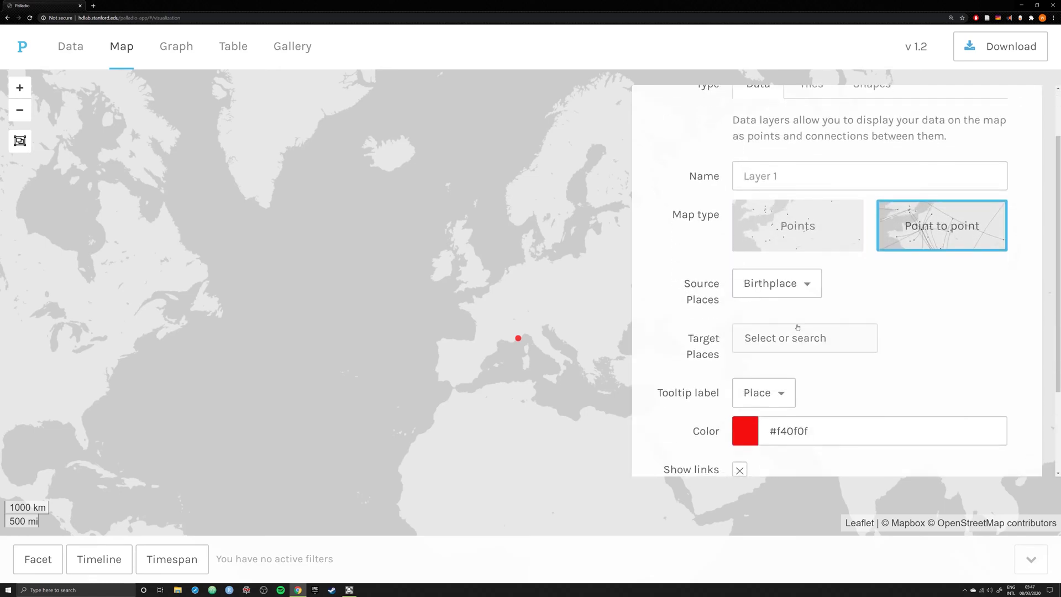
{"action": "left_click", "coordinate": [794, 346]}
{"action": "left_click", "coordinate": [782, 401]}
{"action": "scroll", "coordinate": [781, 328], "scroll_direction": "down", "scroll_amount": 2}
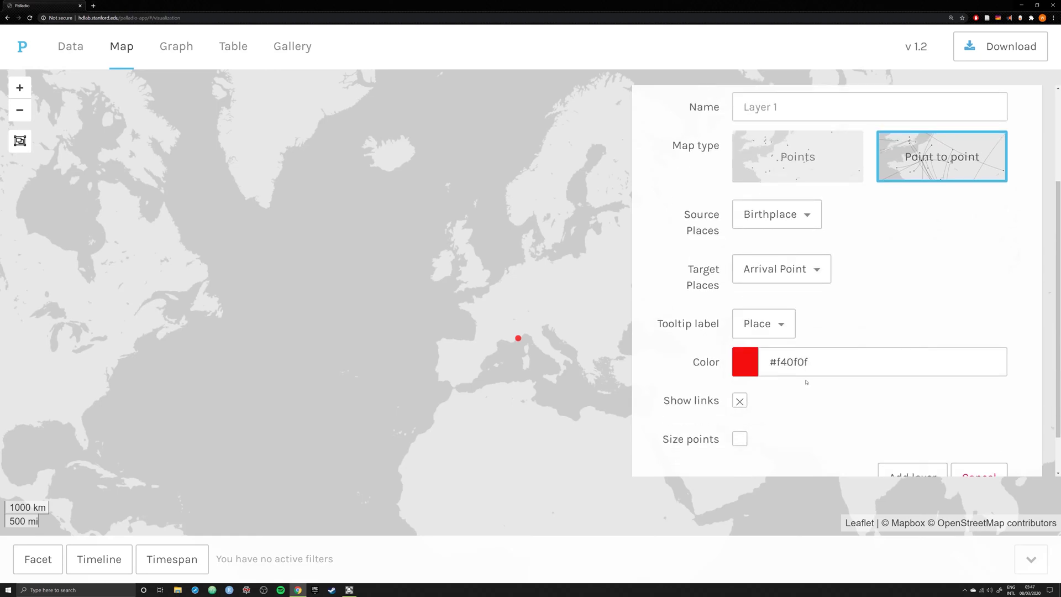
{"action": "left_click", "coordinate": [931, 426]}
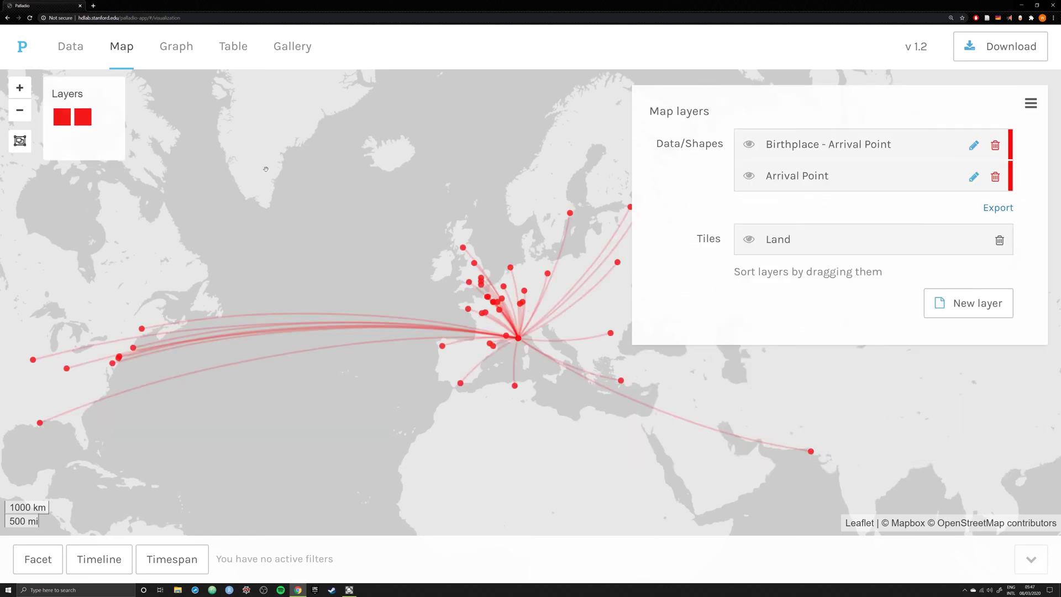
Hide and reshow the Birthplace - Arrival Point layer, then delete the Arrival Point layer.
{"action": "left_click", "coordinate": [84, 119]}
{"action": "left_click", "coordinate": [84, 118]}
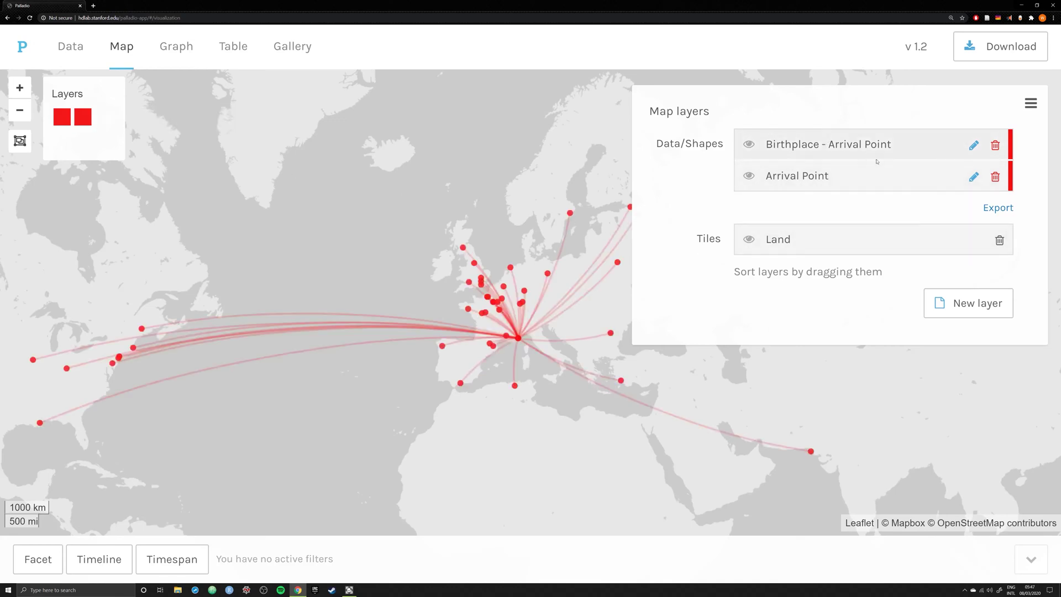
{"action": "left_click", "coordinate": [995, 178]}
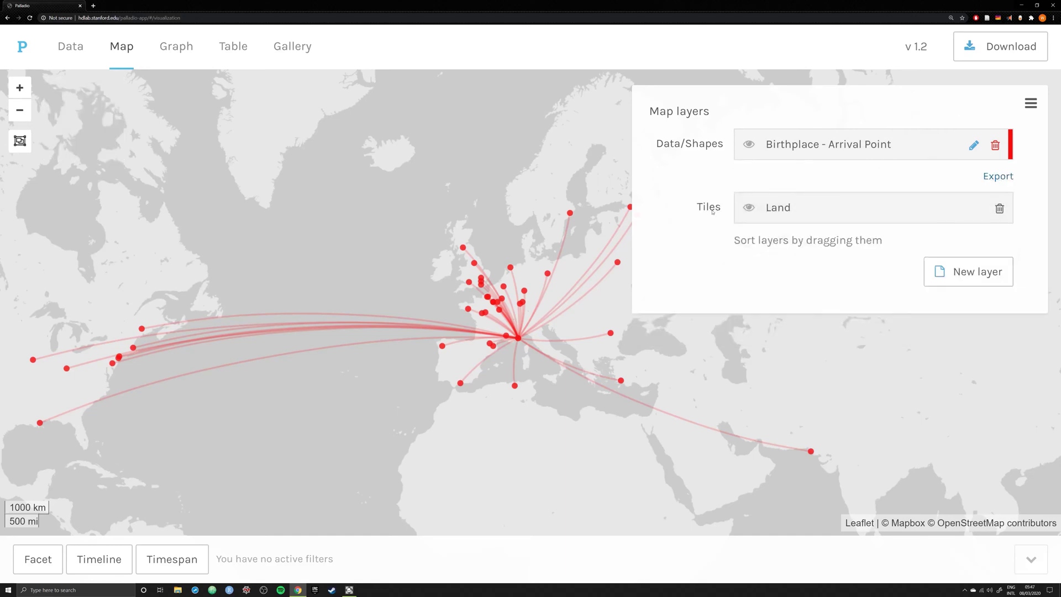
In the Graph view, set the source dimension to Name and choose an initial target.
{"action": "left_click", "coordinate": [178, 48]}
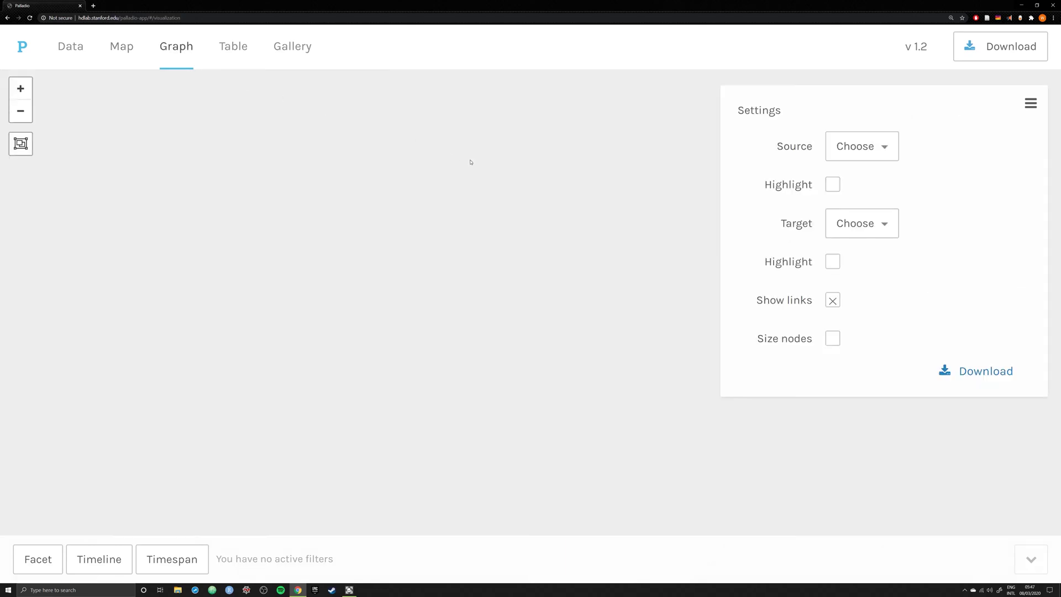
{"action": "left_click", "coordinate": [856, 147]}
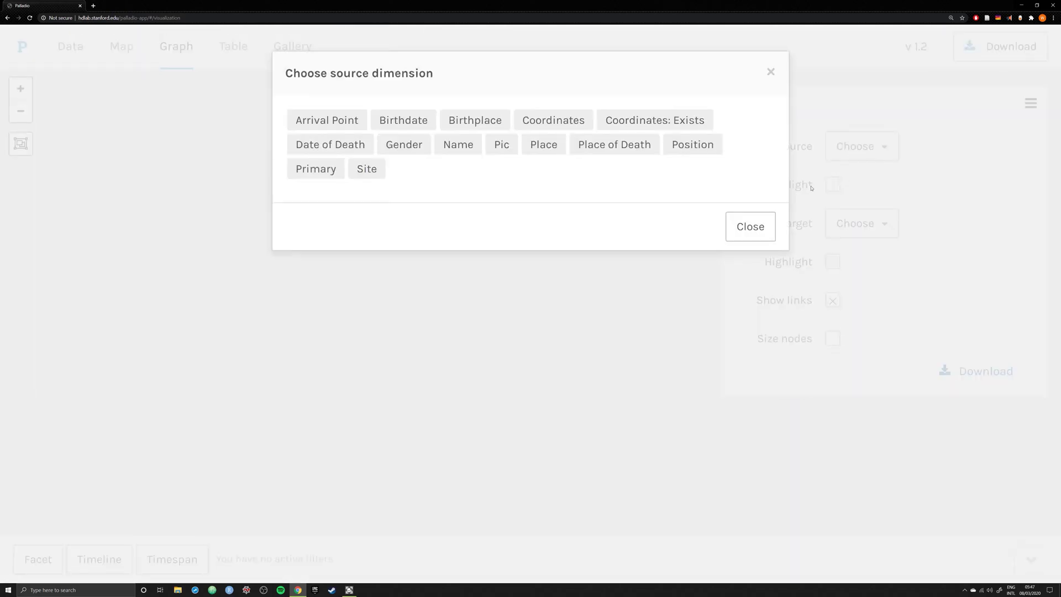
{"action": "left_click", "coordinate": [481, 153]}
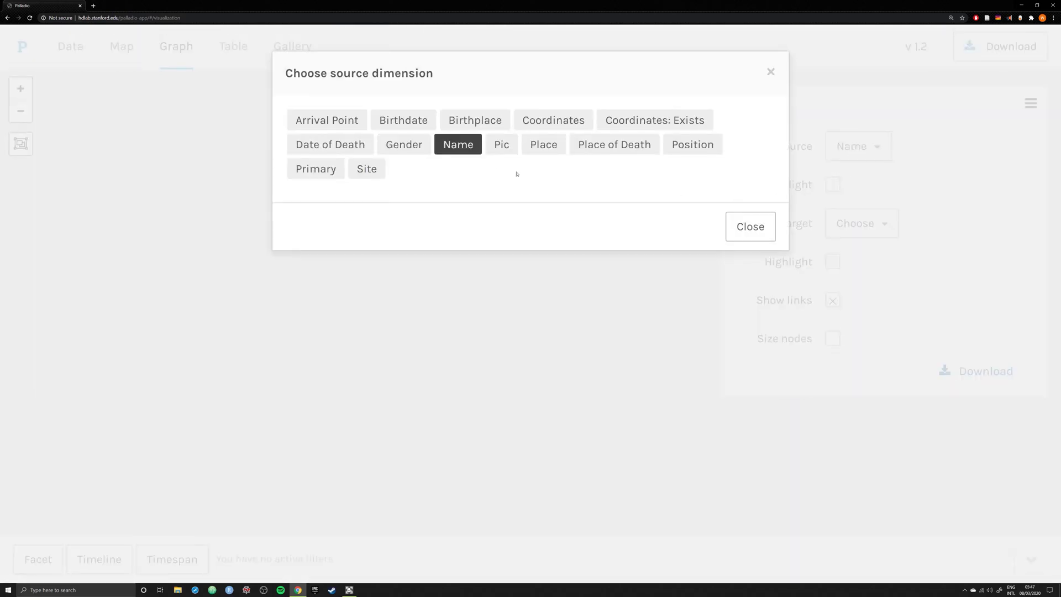
{"action": "left_click", "coordinate": [763, 237]}
{"action": "left_click", "coordinate": [860, 224]}
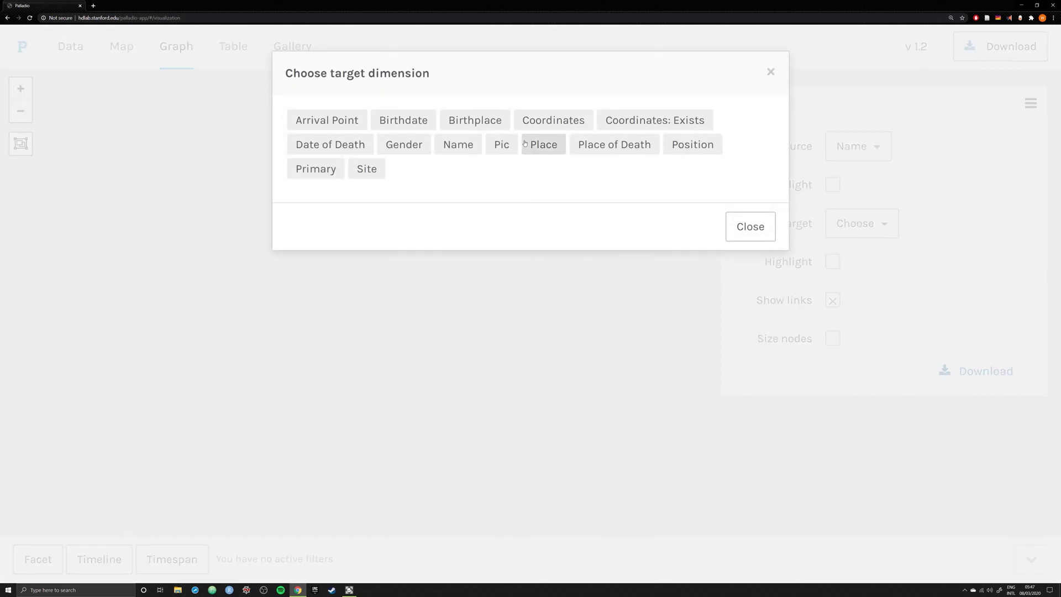
{"action": "left_click", "coordinate": [547, 146]}
{"action": "left_click", "coordinate": [741, 227]}
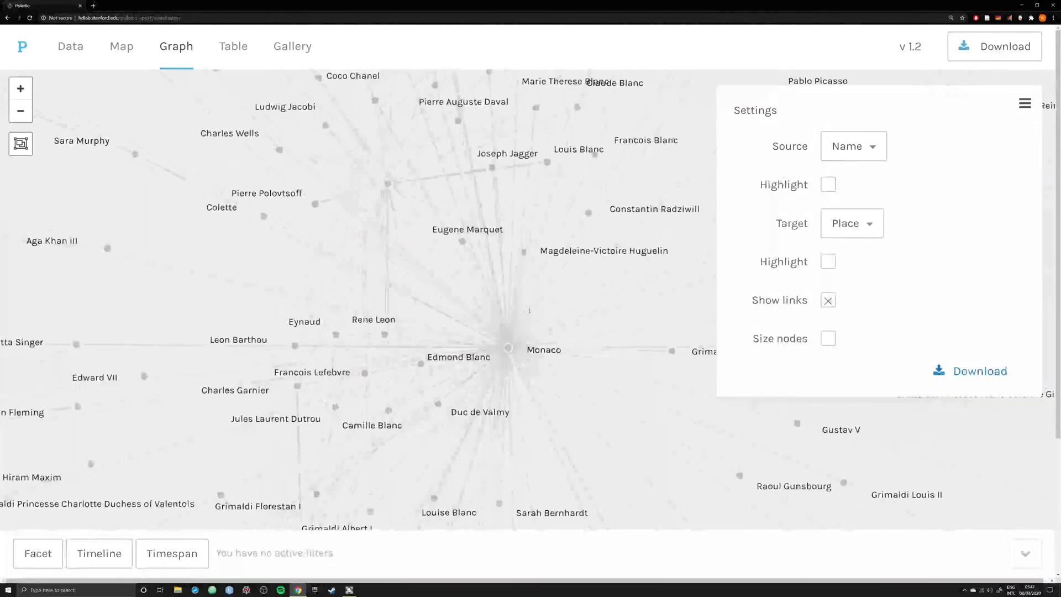
Change the graph target to Birthplace, highlighting its nodes sized by number of people.
{"action": "left_click", "coordinate": [847, 226]}
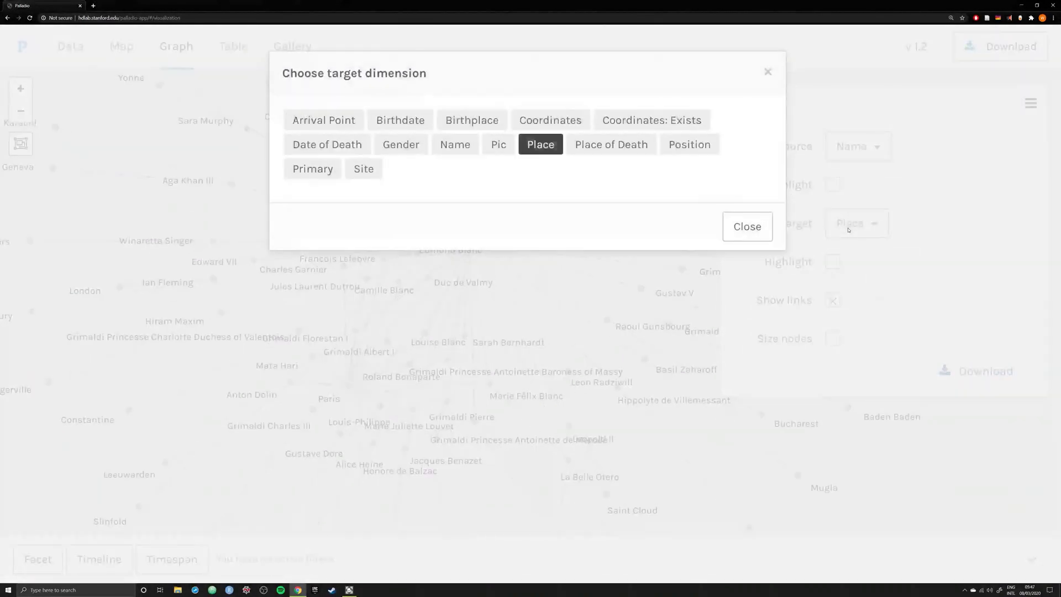
{"action": "left_click", "coordinate": [472, 121]}
{"action": "left_click", "coordinate": [728, 227]}
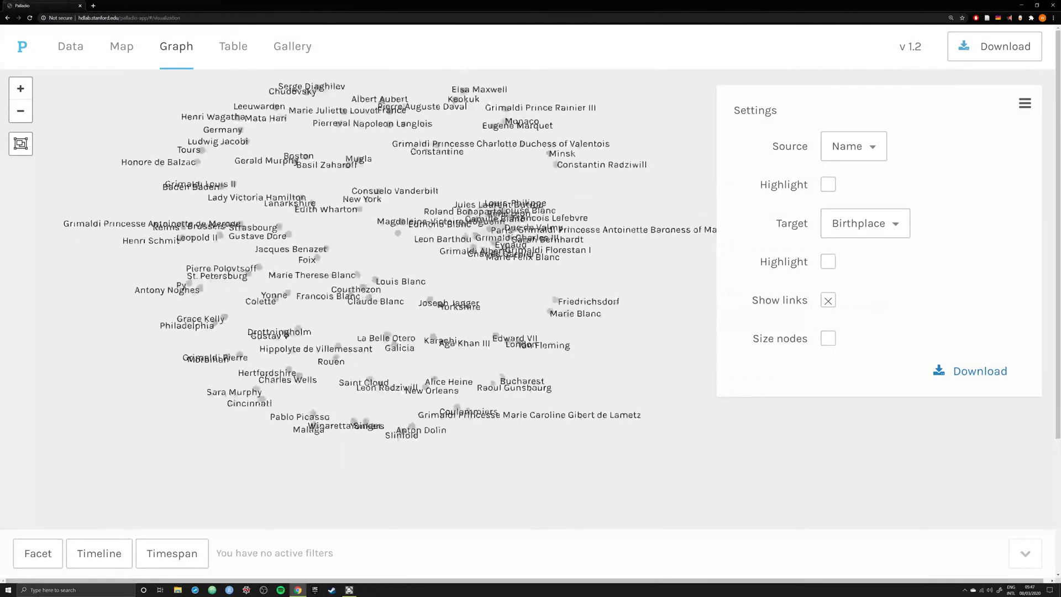
{"action": "left_click", "coordinate": [828, 261]}
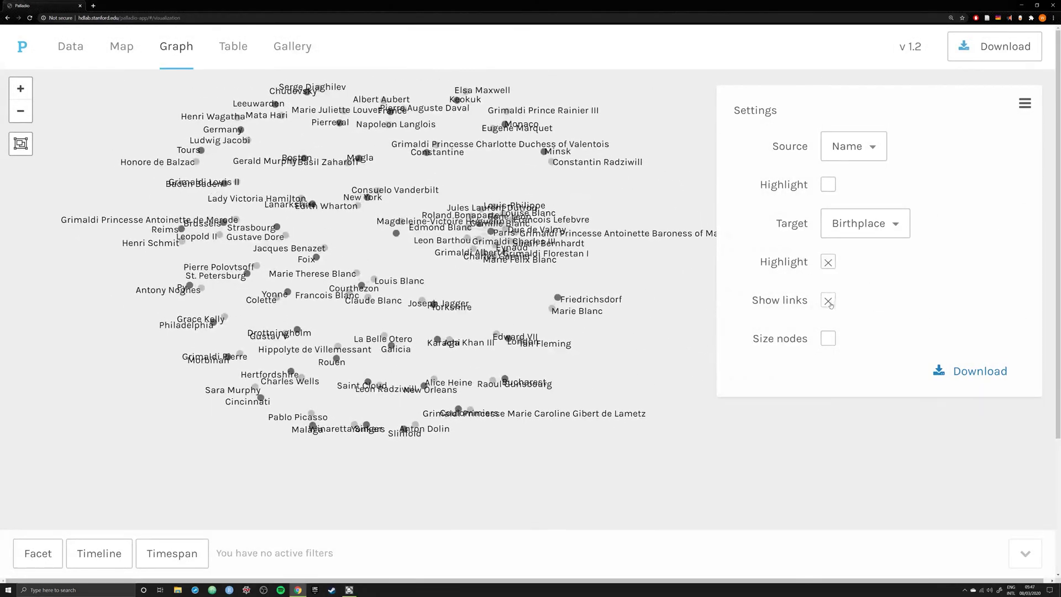
{"action": "left_click", "coordinate": [828, 338]}
{"action": "scroll", "coordinate": [445, 244], "scroll_direction": "up", "scroll_amount": 5}
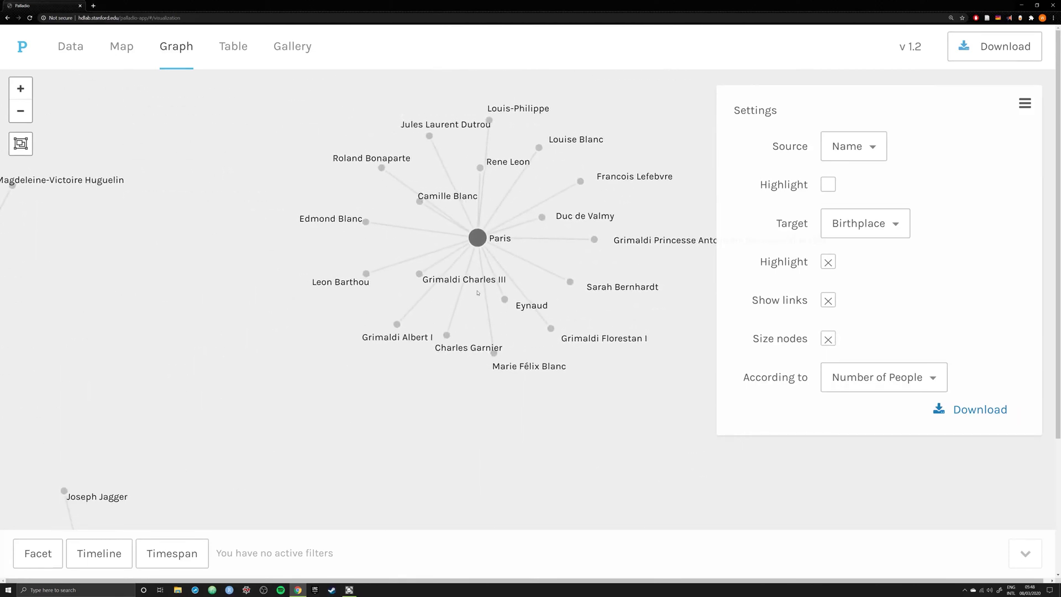
Add two Timespan filters, then delete the extra one.
{"action": "left_click", "coordinate": [172, 553]}
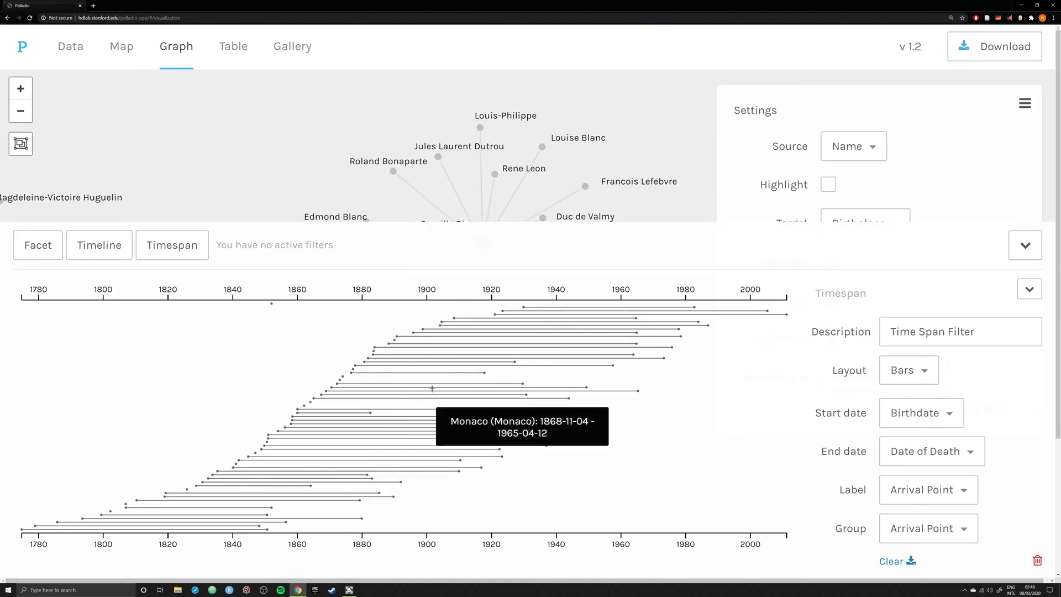
{"action": "left_click", "coordinate": [172, 255]}
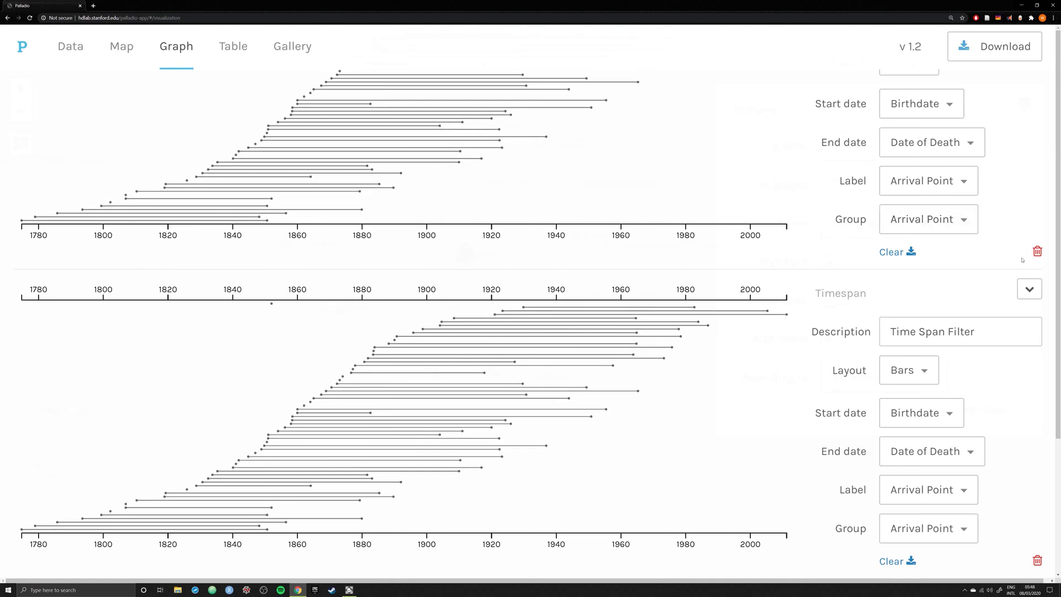
{"action": "left_click", "coordinate": [1038, 252]}
In the Table view, set the row dimension to Name.
{"action": "left_click", "coordinate": [233, 45]}
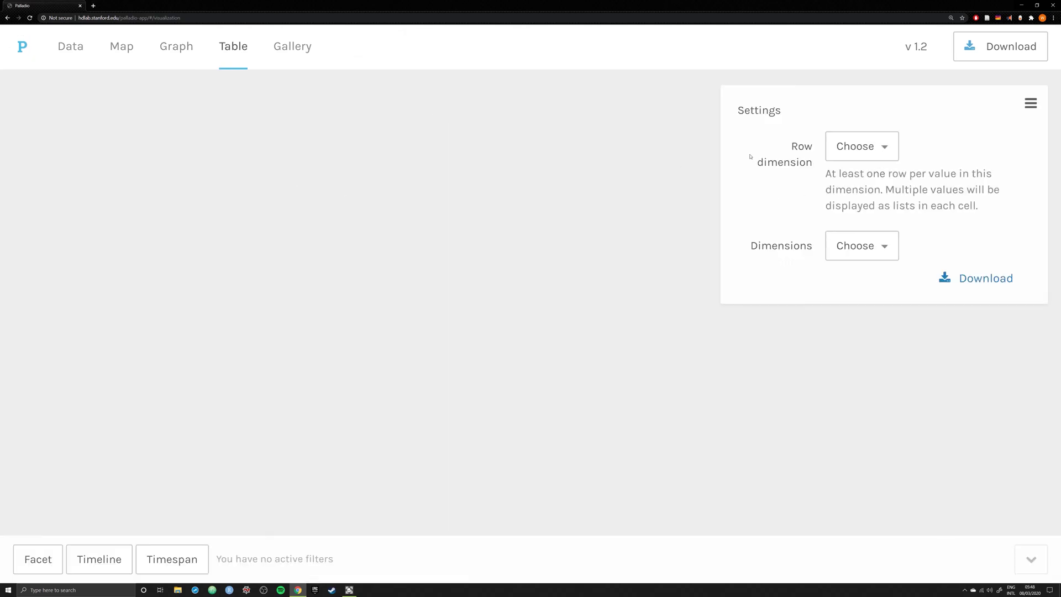
{"action": "left_click", "coordinate": [883, 148]}
{"action": "left_click", "coordinate": [472, 148]}
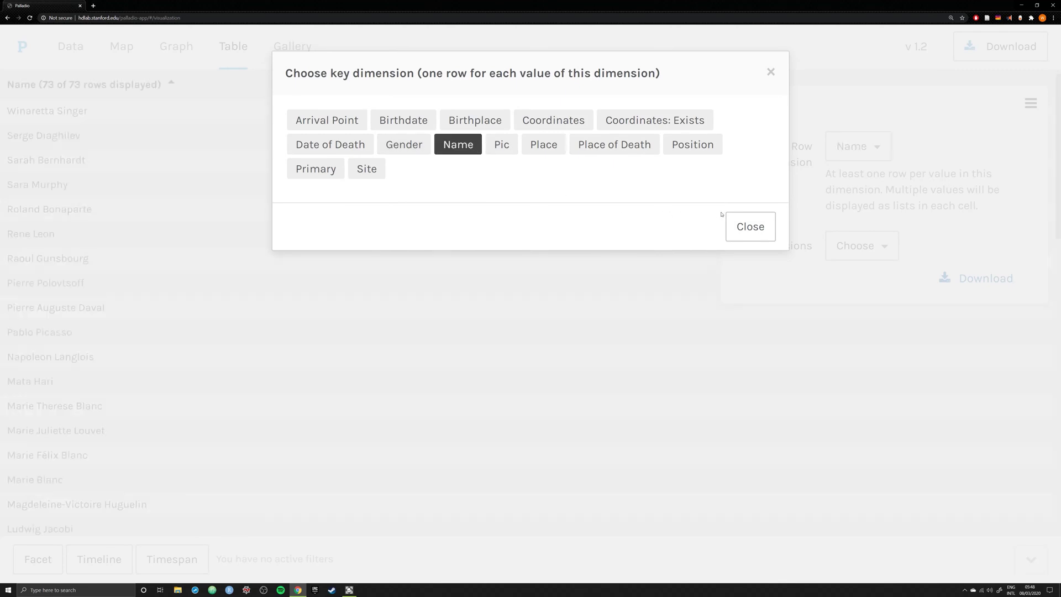
{"action": "left_click", "coordinate": [741, 225]}
Add all 14 dimensions, from Arrival Point to Place, as table columns.
{"action": "left_click", "coordinate": [863, 247]}
{"action": "left_click", "coordinate": [381, 122]}
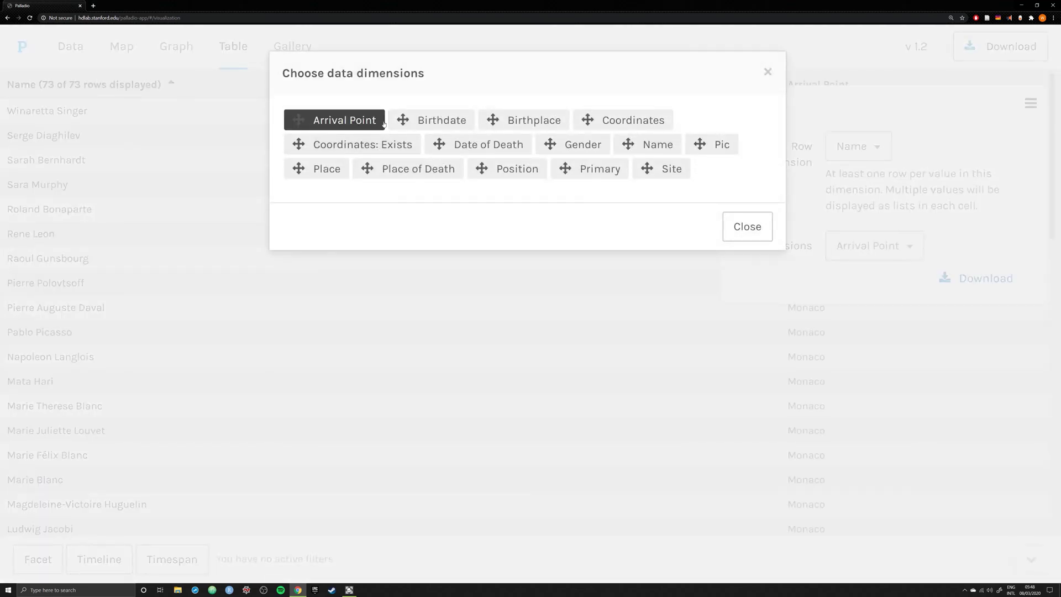
{"action": "left_click", "coordinate": [439, 121]}
{"action": "left_click", "coordinate": [530, 120]}
{"action": "left_click", "coordinate": [630, 120]}
{"action": "left_click", "coordinate": [359, 145]}
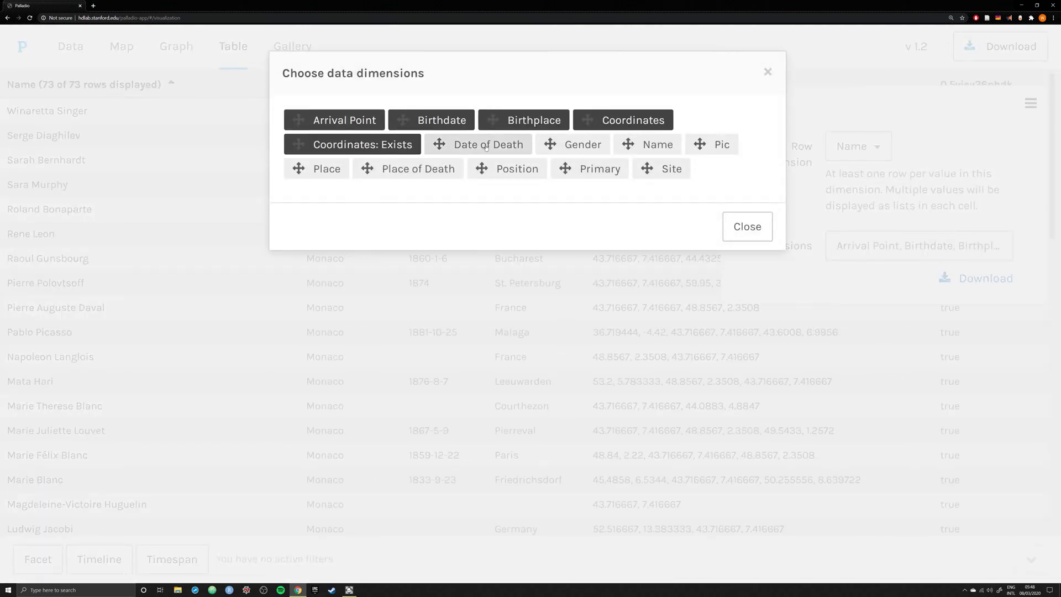
{"action": "left_click", "coordinate": [486, 147]}
{"action": "left_click", "coordinate": [577, 144]}
{"action": "left_click", "coordinate": [653, 144]}
{"action": "left_click", "coordinate": [716, 145]}
{"action": "left_click", "coordinate": [643, 171]}
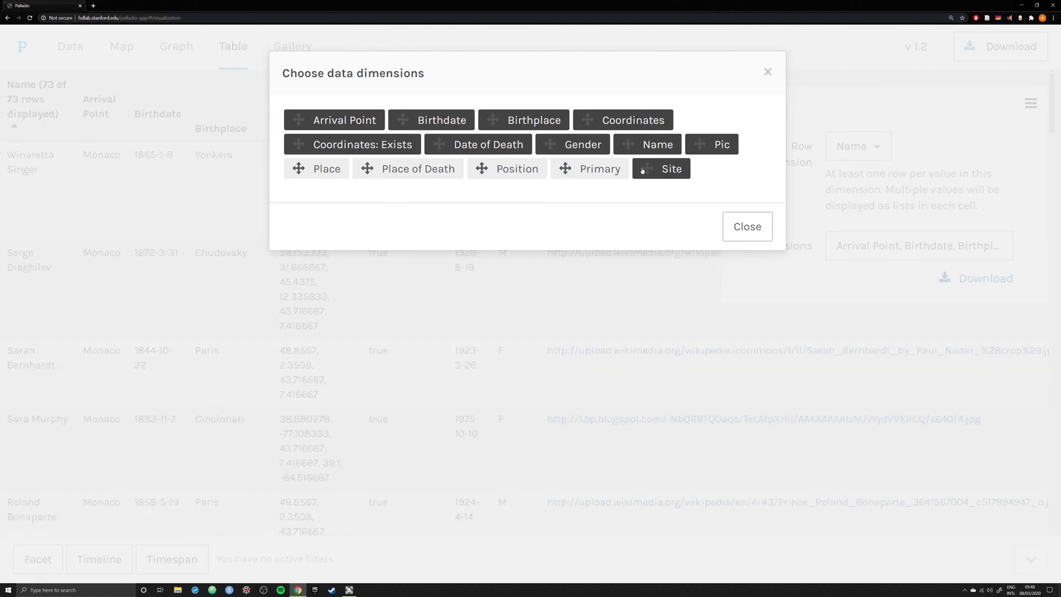
{"action": "left_click", "coordinate": [594, 169]}
{"action": "left_click", "coordinate": [511, 169]}
{"action": "left_click", "coordinate": [414, 169]}
{"action": "left_click", "coordinate": [321, 169]}
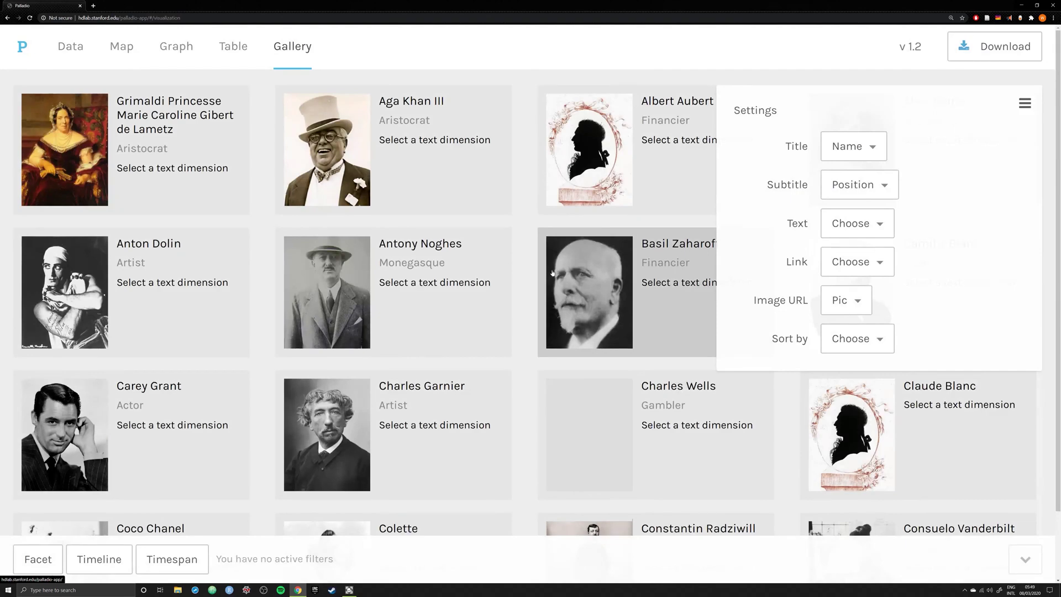
Scroll through the portrait gallery and set the card text to Birthdate.
{"action": "scroll", "coordinate": [552, 272], "scroll_direction": "down", "scroll_amount": 8}
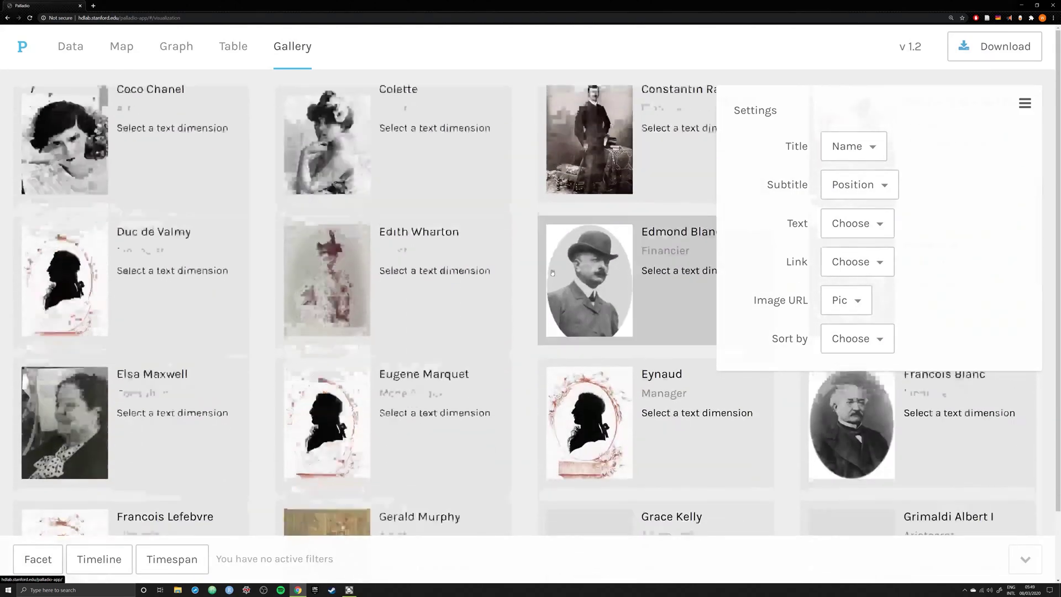
{"action": "scroll", "coordinate": [552, 272], "scroll_direction": "down", "scroll_amount": 7}
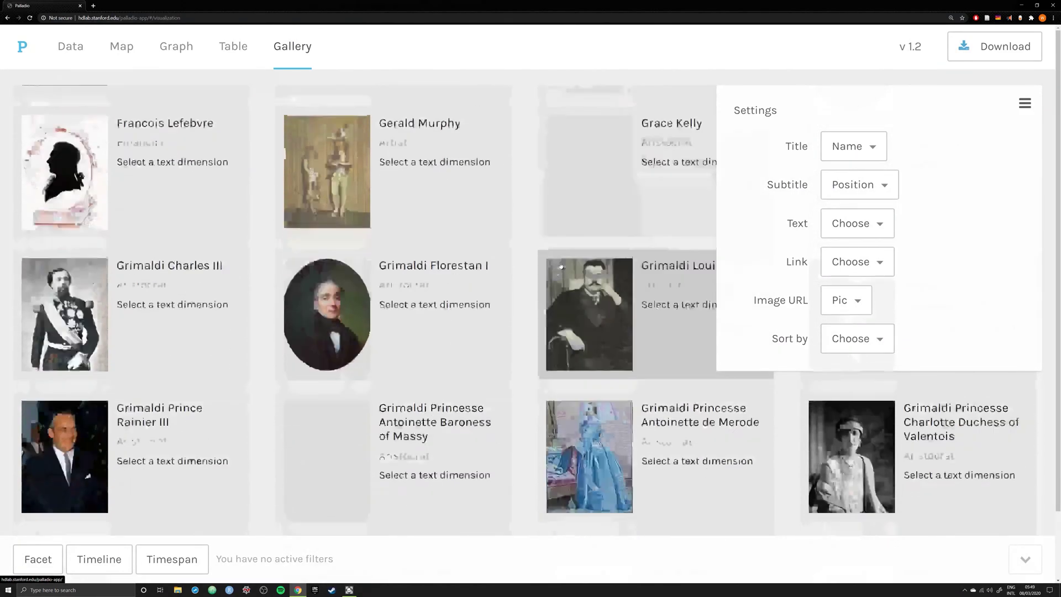
{"action": "scroll", "coordinate": [561, 267], "scroll_direction": "down", "scroll_amount": 7}
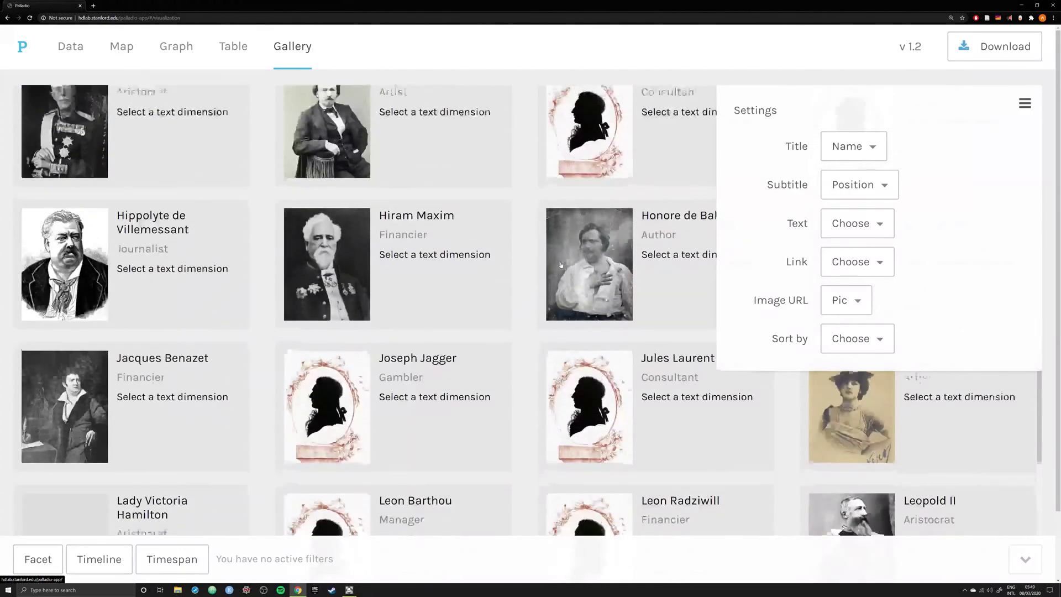
{"action": "scroll", "coordinate": [561, 265], "scroll_direction": "down", "scroll_amount": 5}
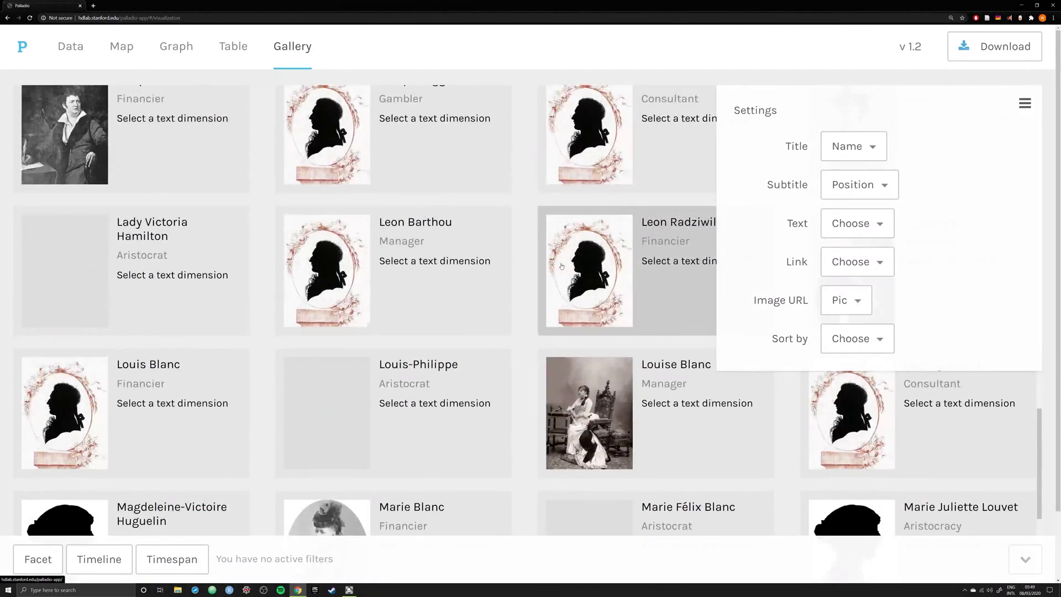
{"action": "scroll", "coordinate": [562, 266], "scroll_direction": "down", "scroll_amount": 6}
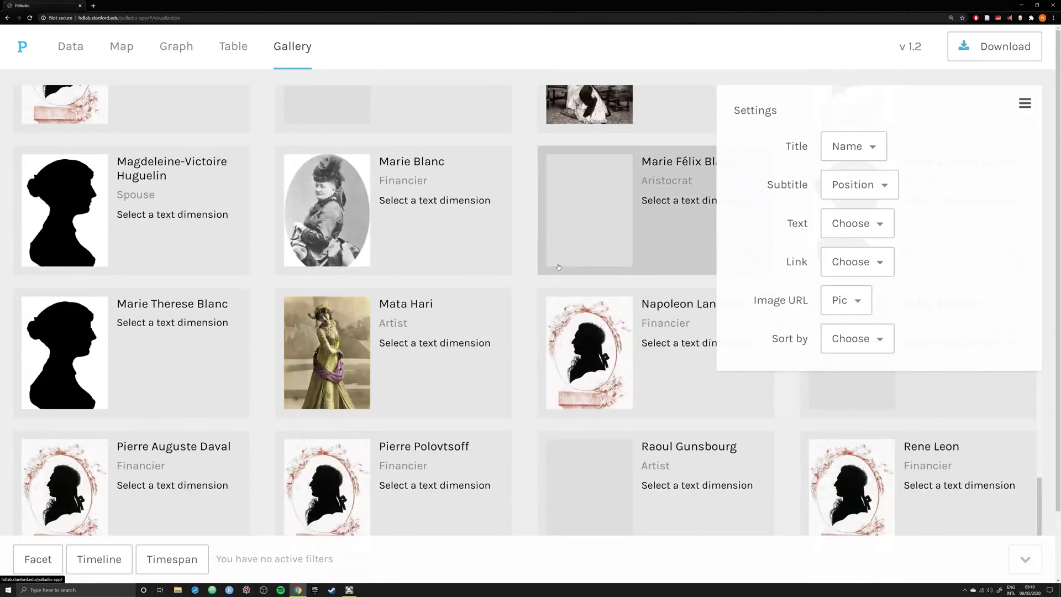
{"action": "scroll", "coordinate": [559, 267], "scroll_direction": "down", "scroll_amount": 4}
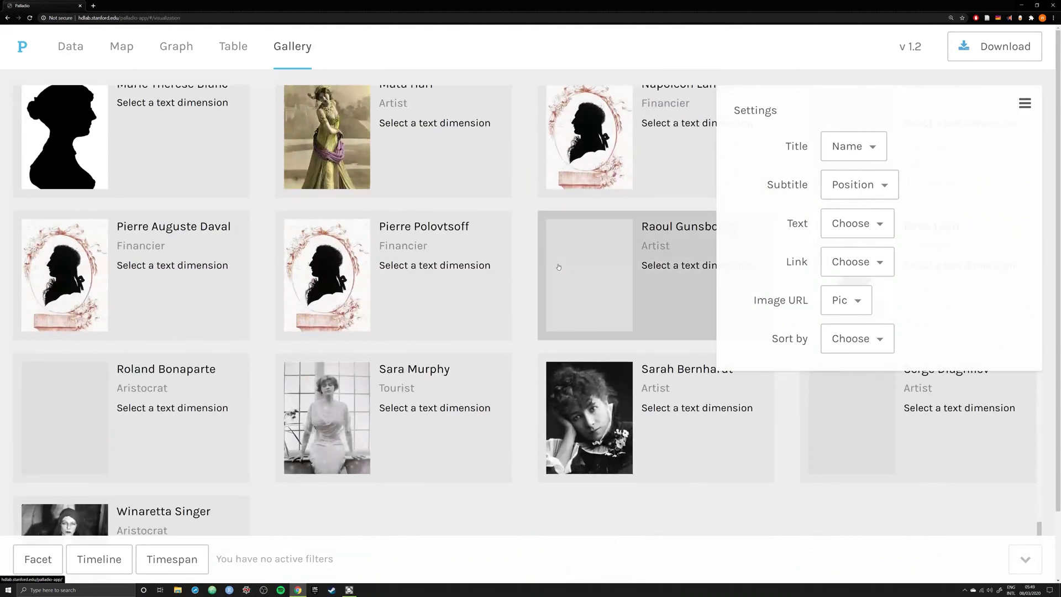
{"action": "scroll", "coordinate": [572, 280], "scroll_direction": "up", "scroll_amount": 15}
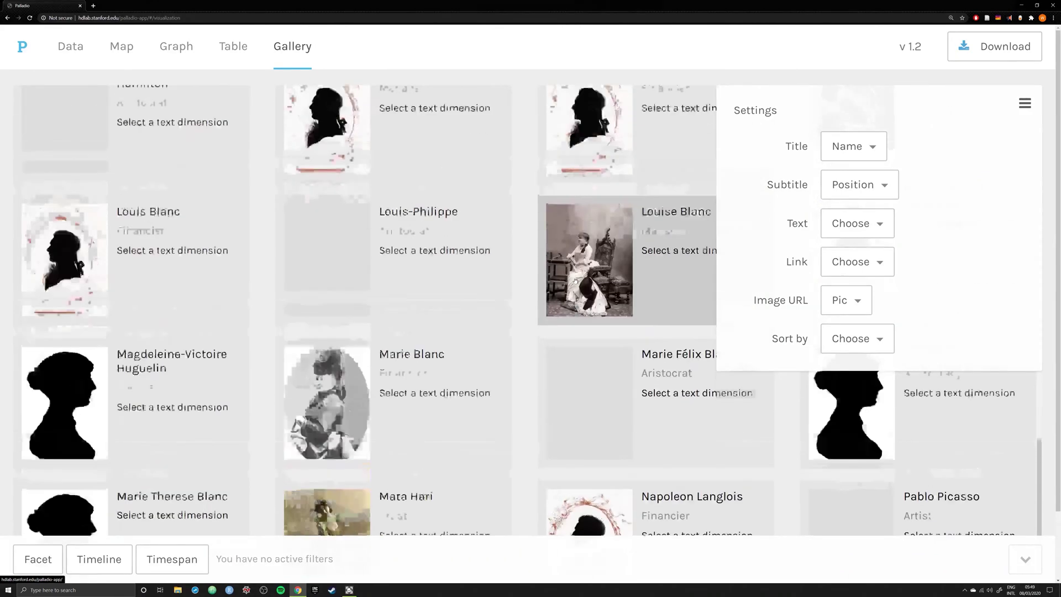
{"action": "scroll", "coordinate": [575, 275], "scroll_direction": "up", "scroll_amount": 9}
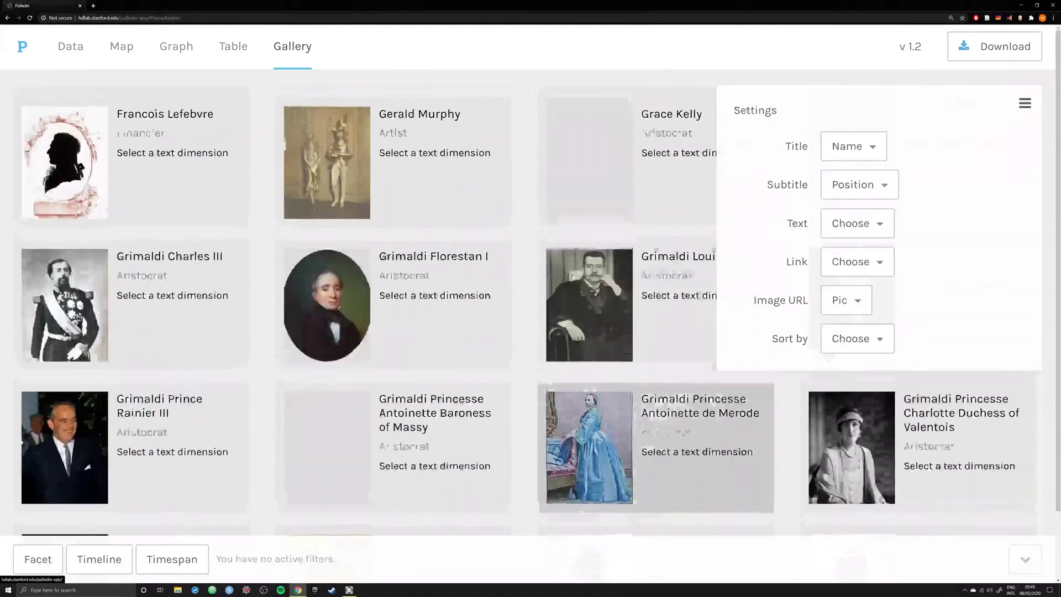
{"action": "left_click", "coordinate": [875, 222]}
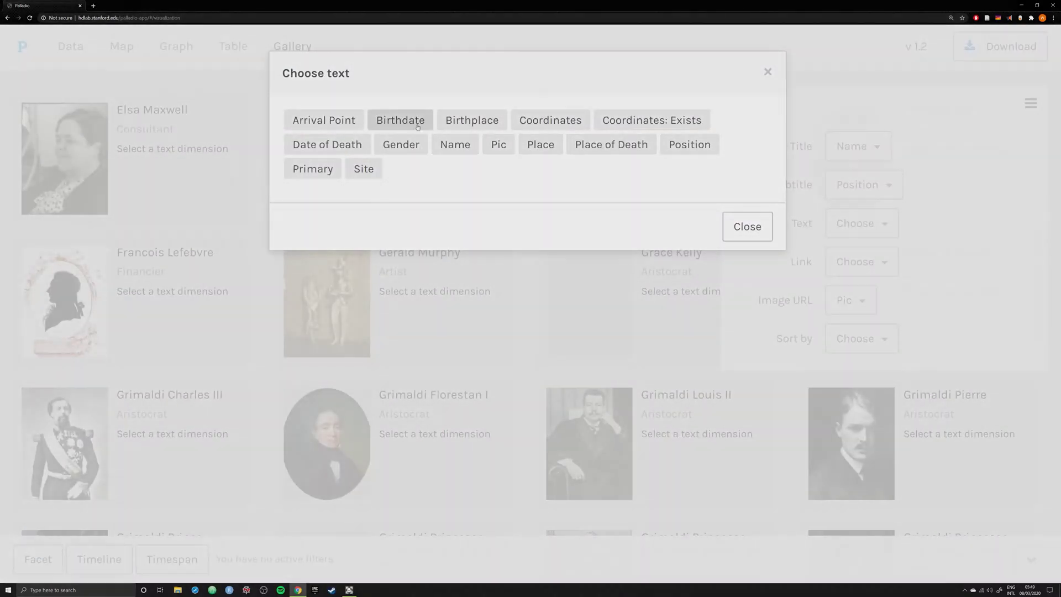
{"action": "left_click", "coordinate": [392, 122]}
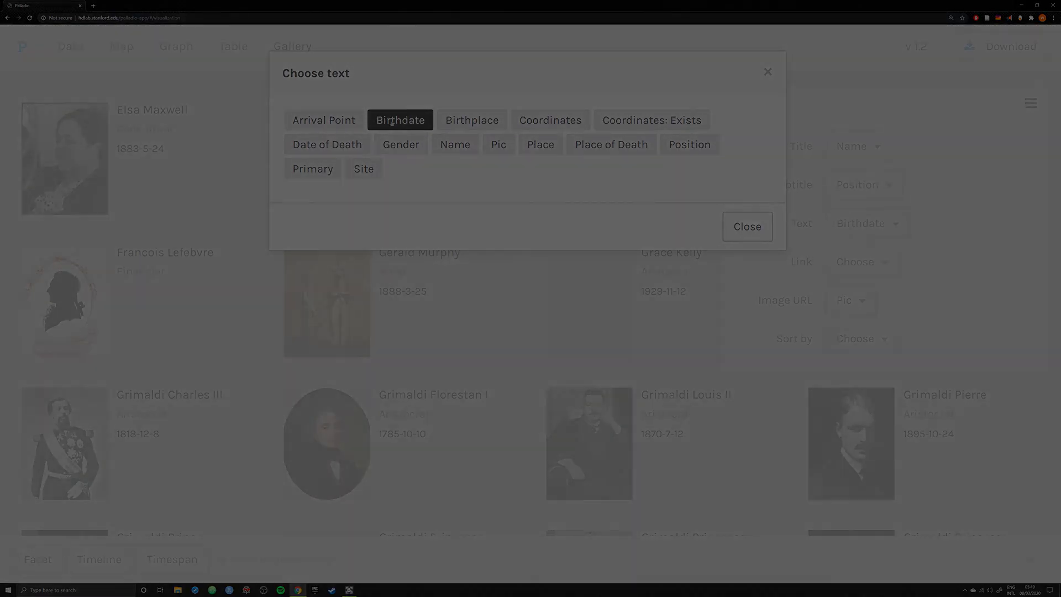